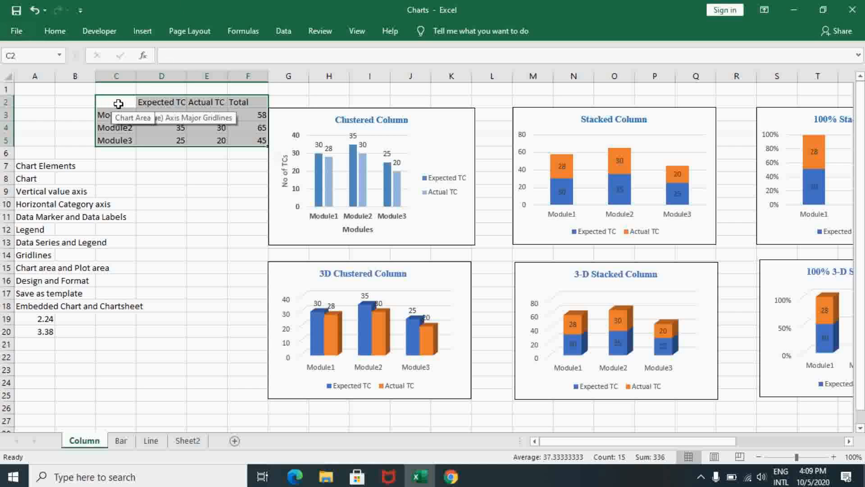
Select the source table C2:F5 and examine the Clustered Column chart's plot area and chart area.
click(118, 103)
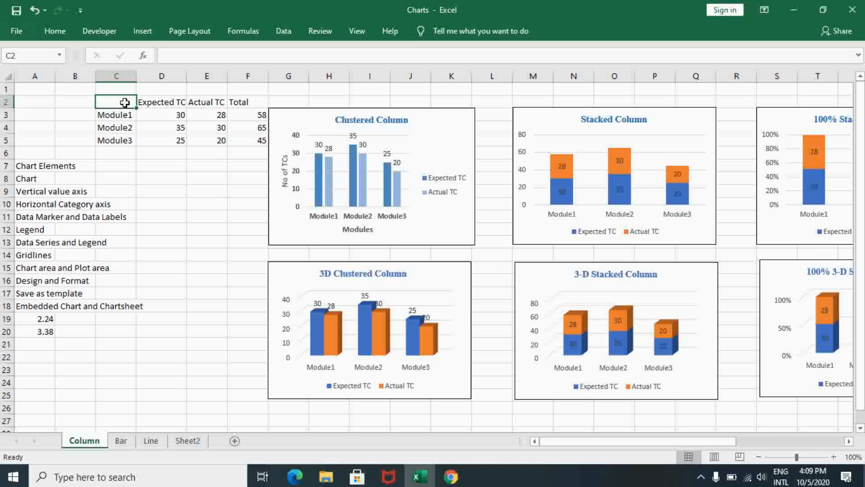
drag(124, 103, 235, 146)
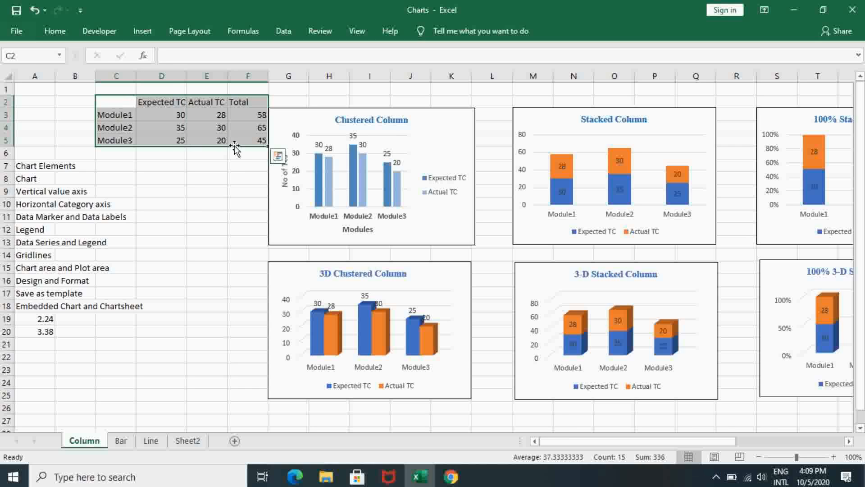
click(405, 150)
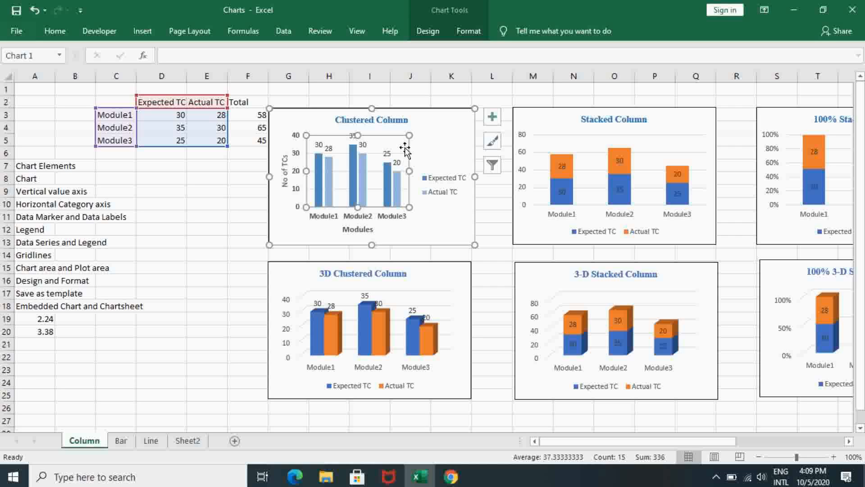
click(435, 132)
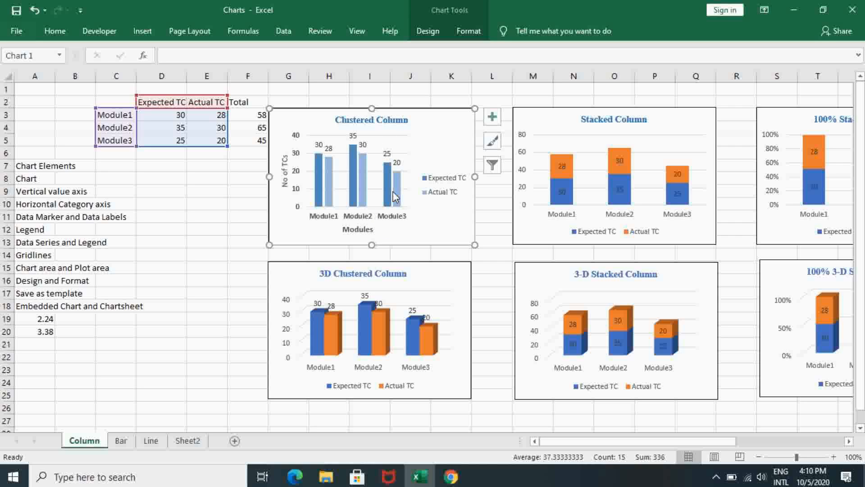
click(403, 140)
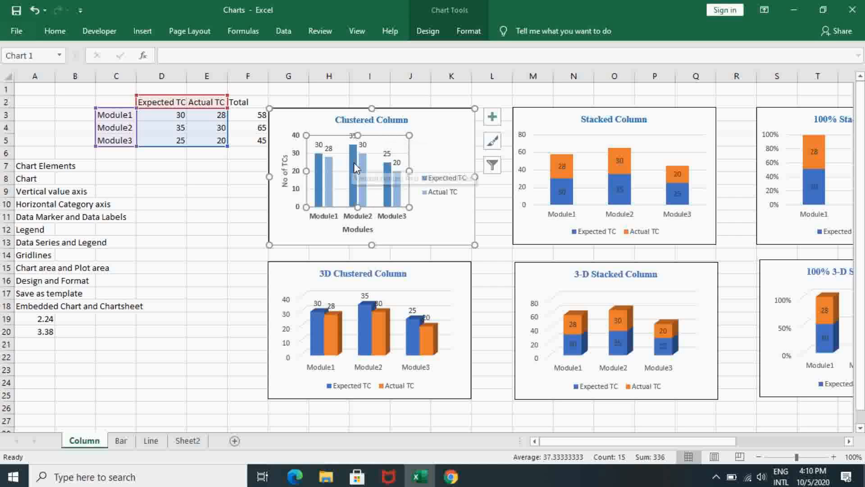
Examine the horizontal category axis and the vertical value axis of the Clustered Column chart.
click(351, 218)
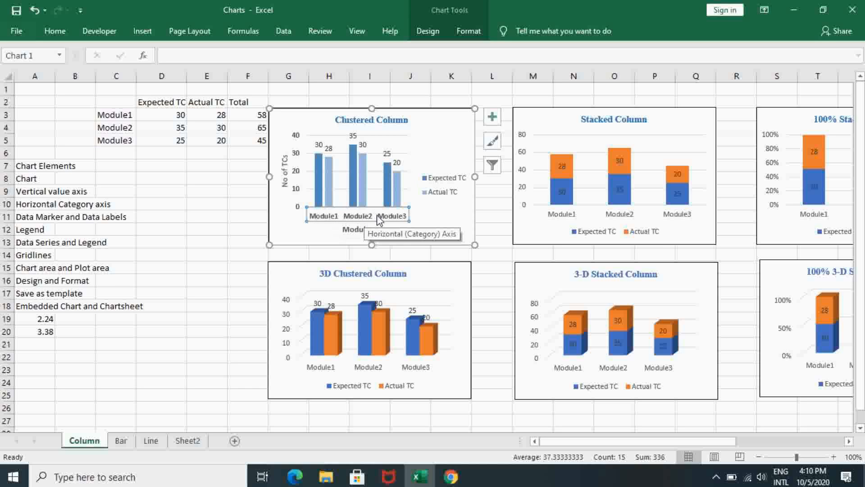
click(297, 183)
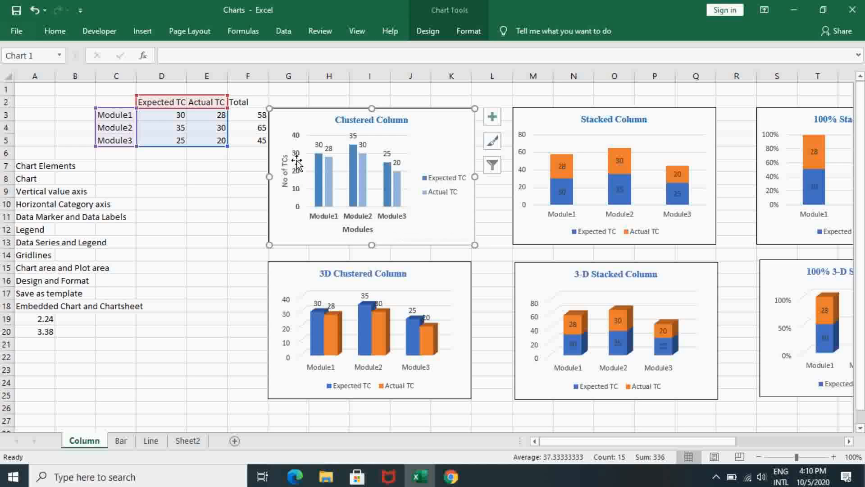
click(297, 147)
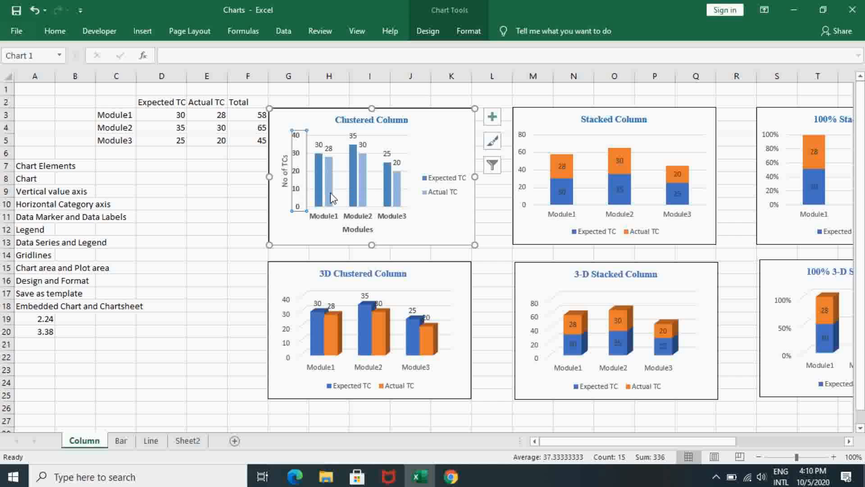
Compare the Clustered Column chart's data labels with the source value in D3 and show the list of available chart elements.
click(320, 146)
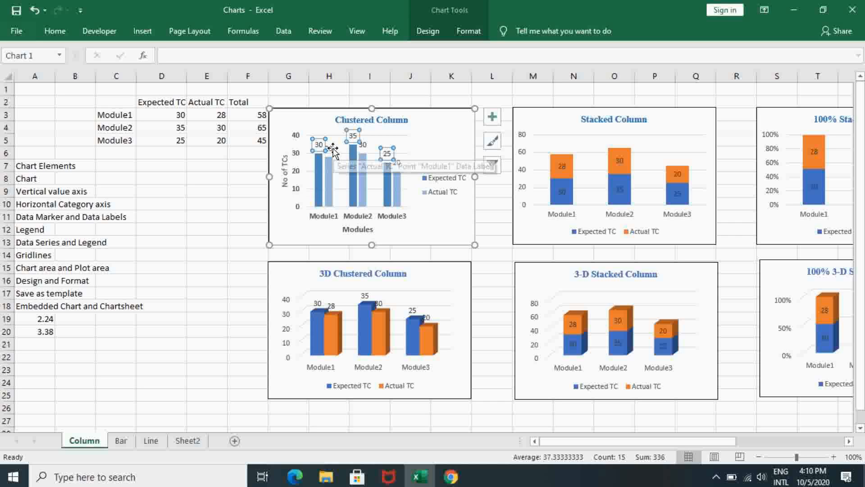
click(332, 147)
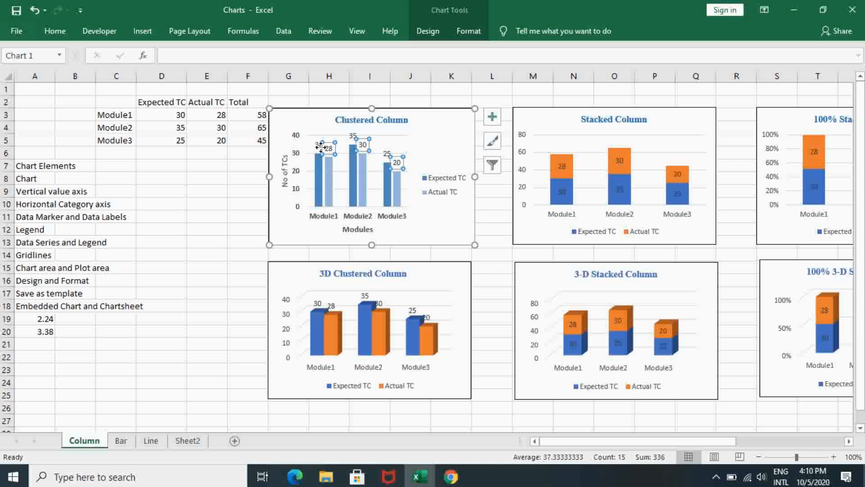
click(178, 115)
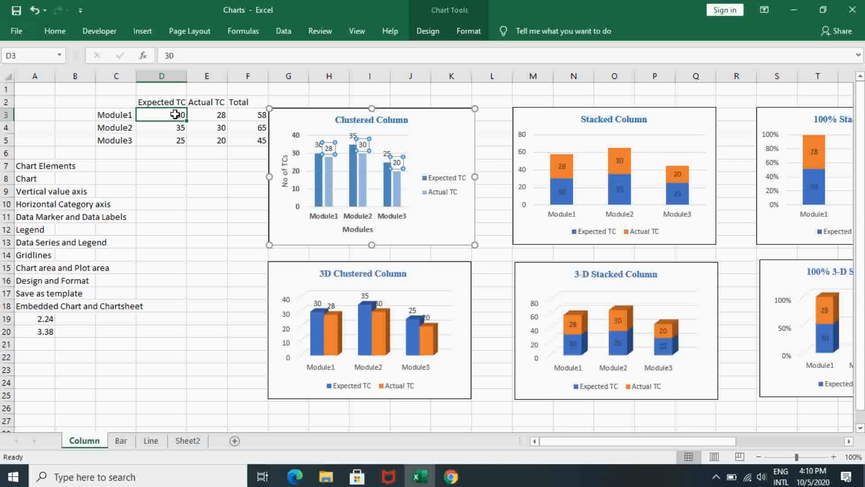
click(316, 145)
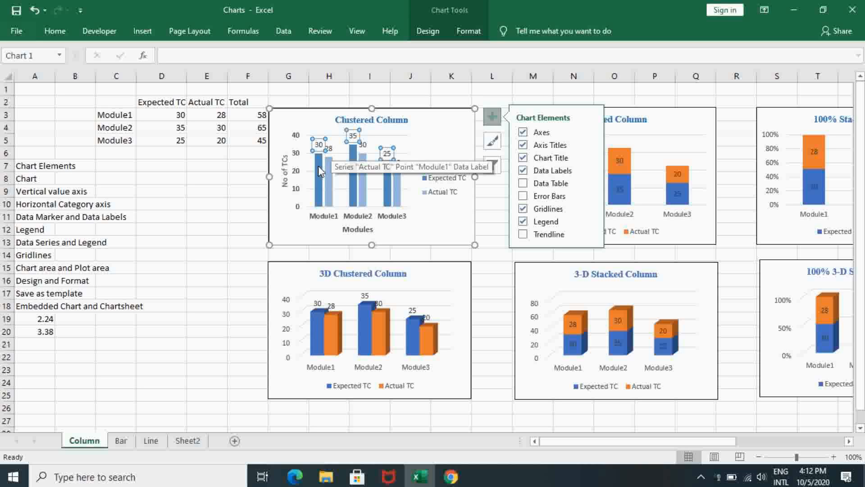
click(183, 112)
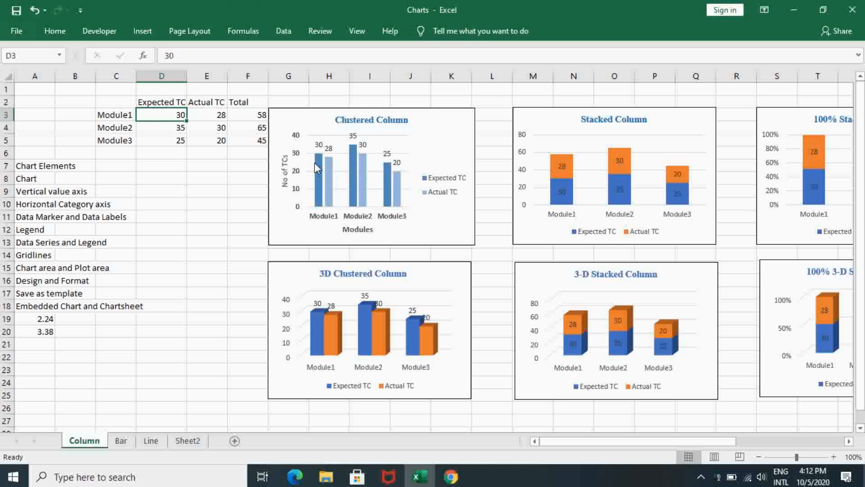
click(319, 143)
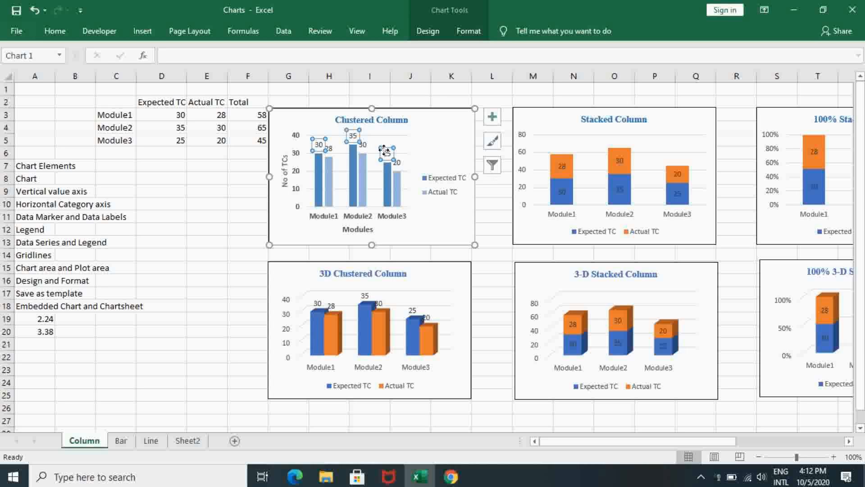
click(492, 118)
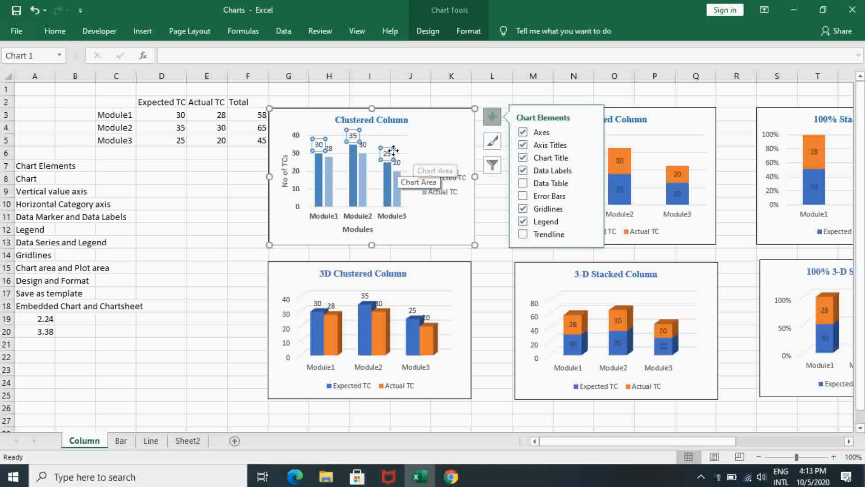
Examine the Expected TC and Actual TC data series in the chart against their source columns D2:D5 and E2:E5.
click(319, 167)
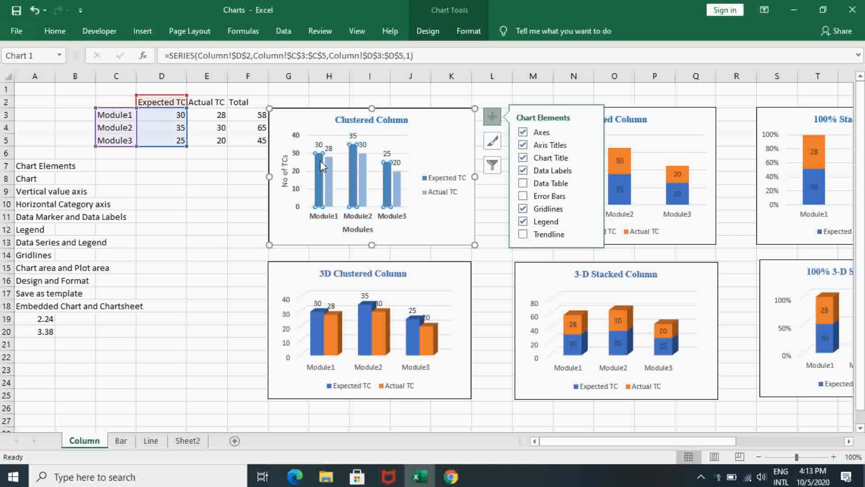
click(327, 165)
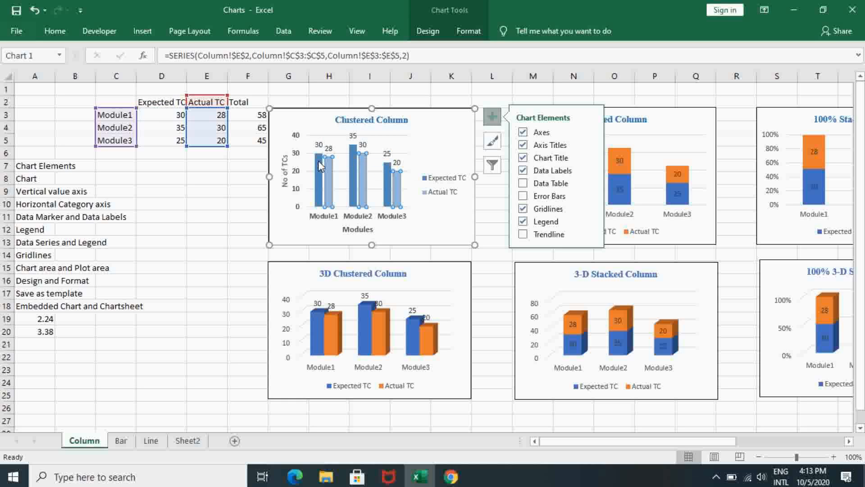
click(319, 166)
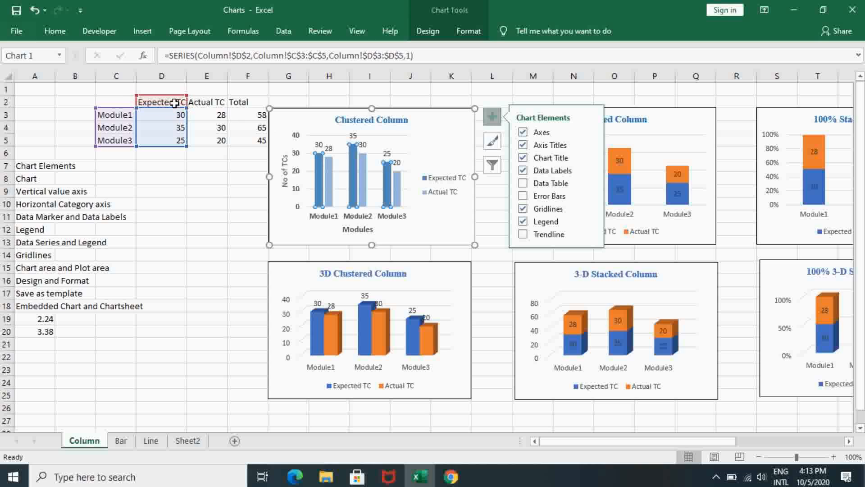
drag(175, 103, 177, 140)
click(204, 106)
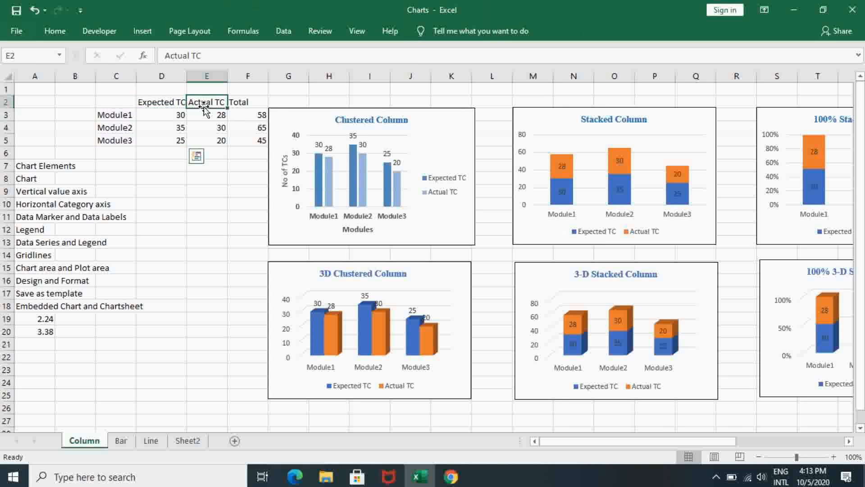
drag(210, 104, 215, 140)
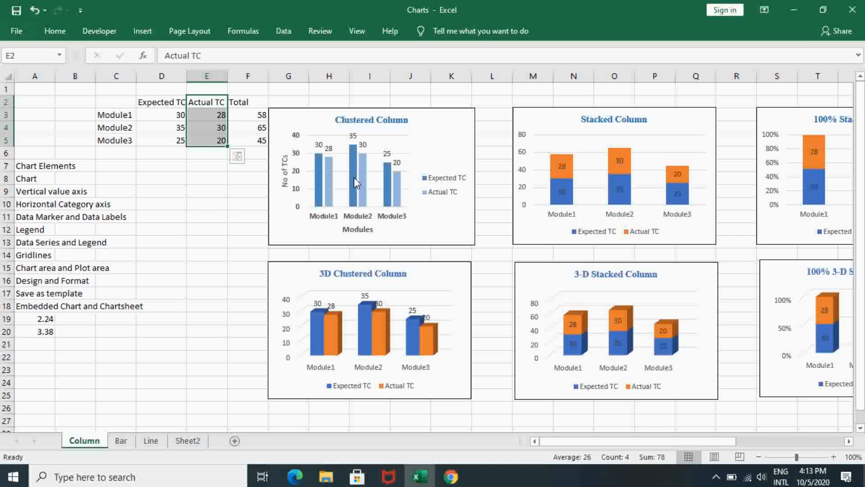
Examine the legend and the major gridlines of the Clustered Column chart with its chart elements list displayed.
click(441, 180)
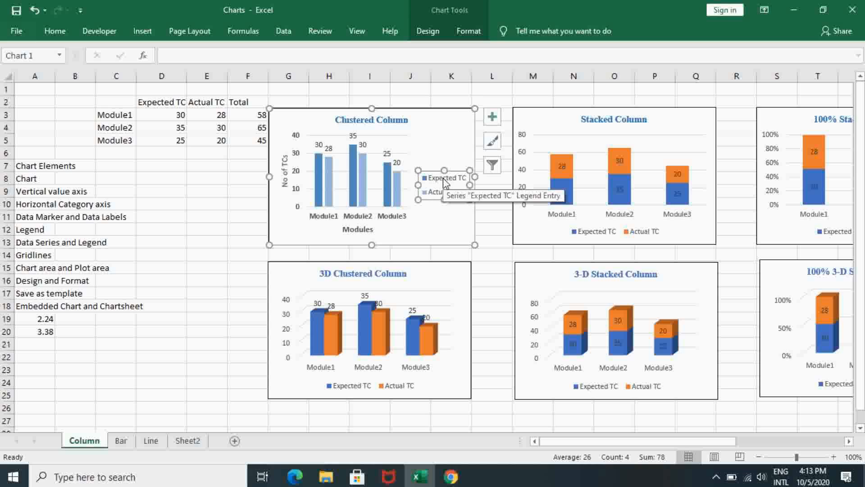
mouse_move(323, 189)
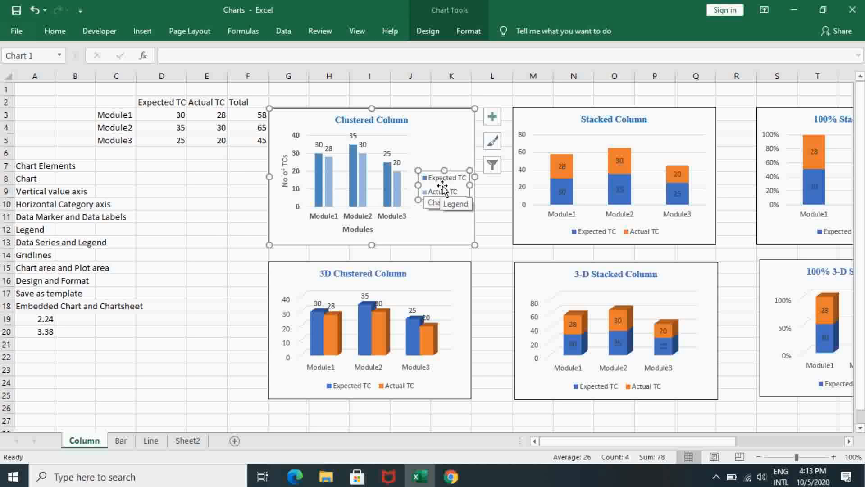
click(493, 118)
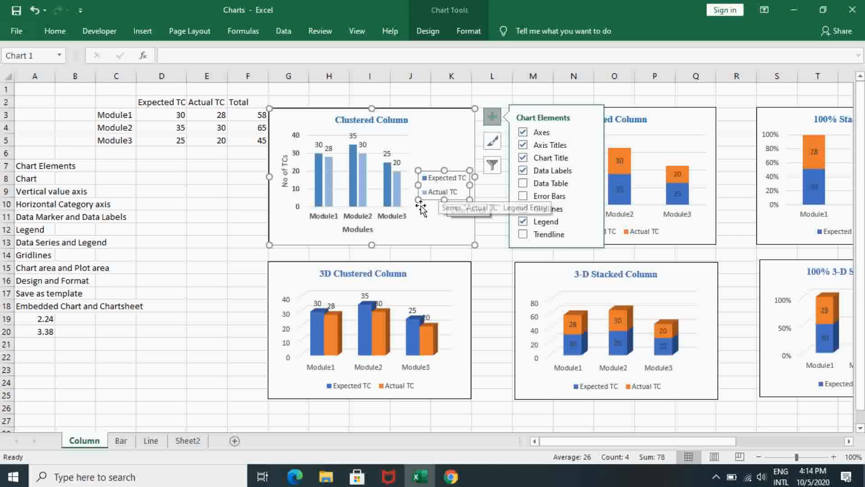
click(314, 157)
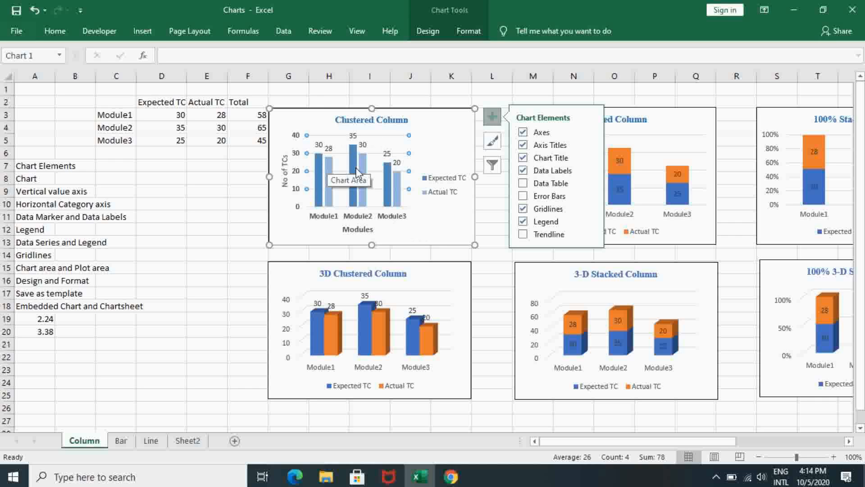
mouse_move(356, 172)
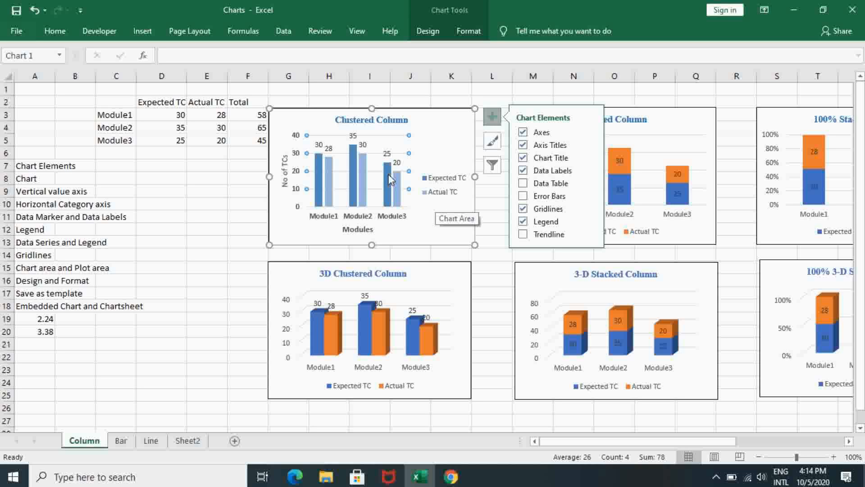
Select the Clustered Column chart area and review the design and format options available for it.
click(473, 129)
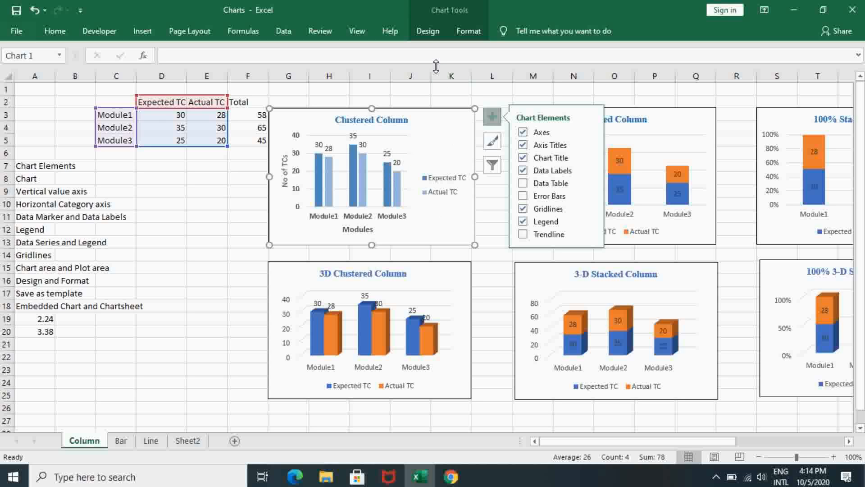
click(431, 28)
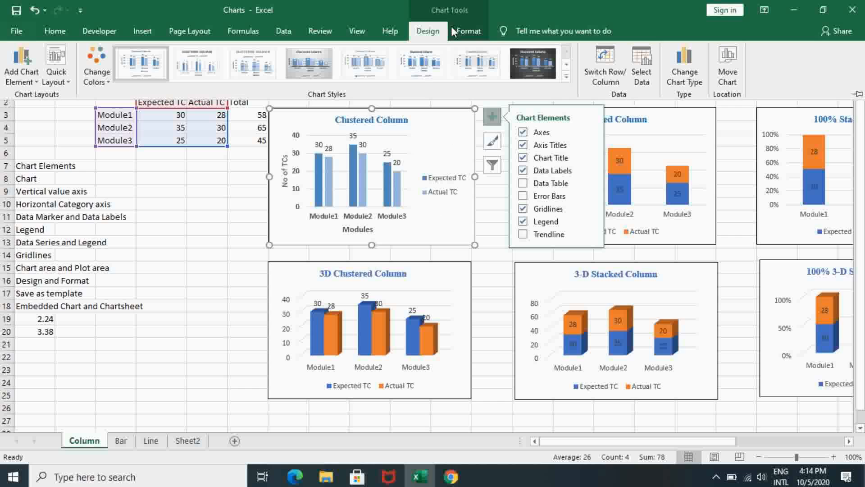
click(479, 25)
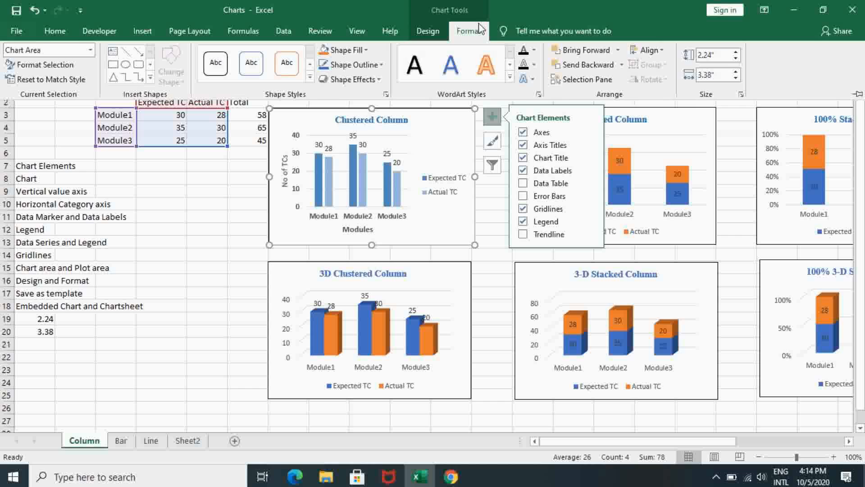
click(426, 31)
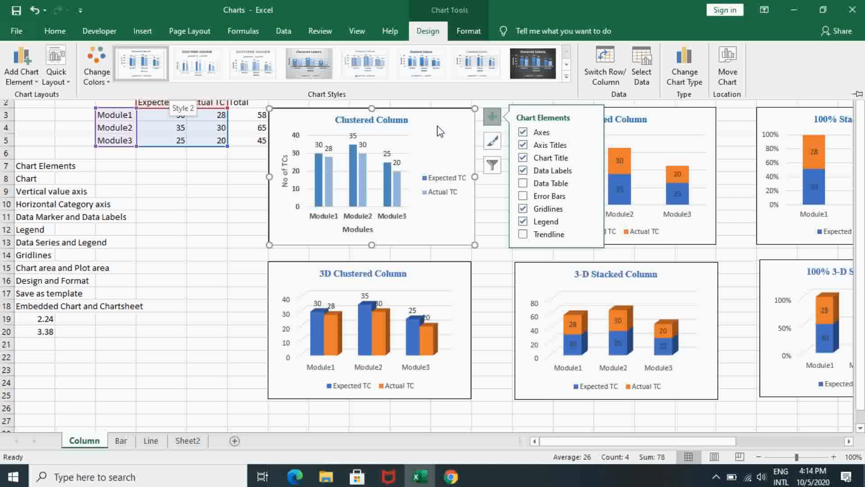
click(446, 140)
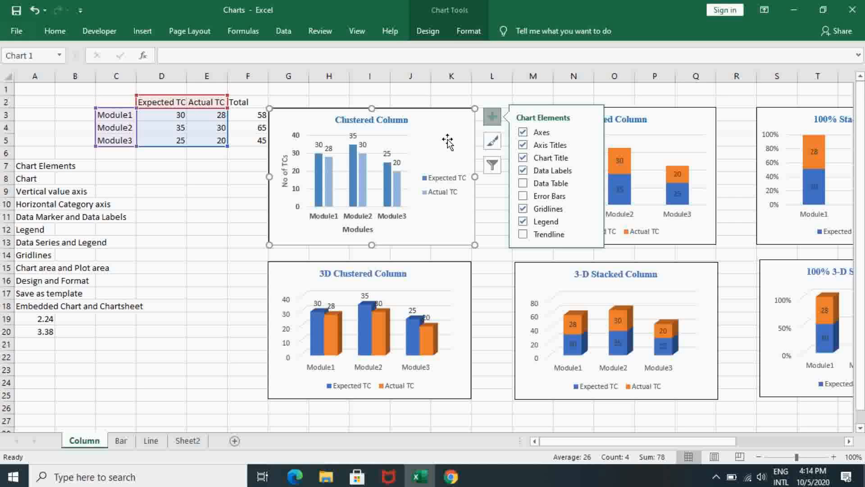
Preview chart styles and colour palettes for the Clustered Column chart, and view its quick layouts and axes options.
click(425, 32)
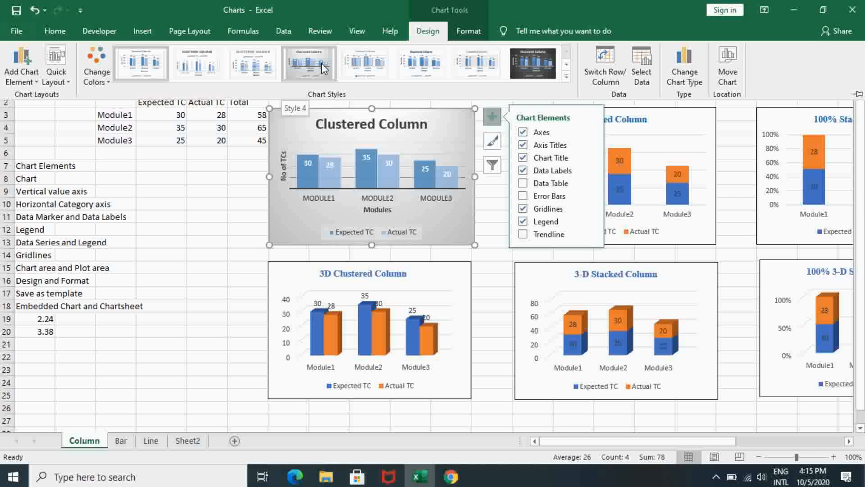
click(104, 83)
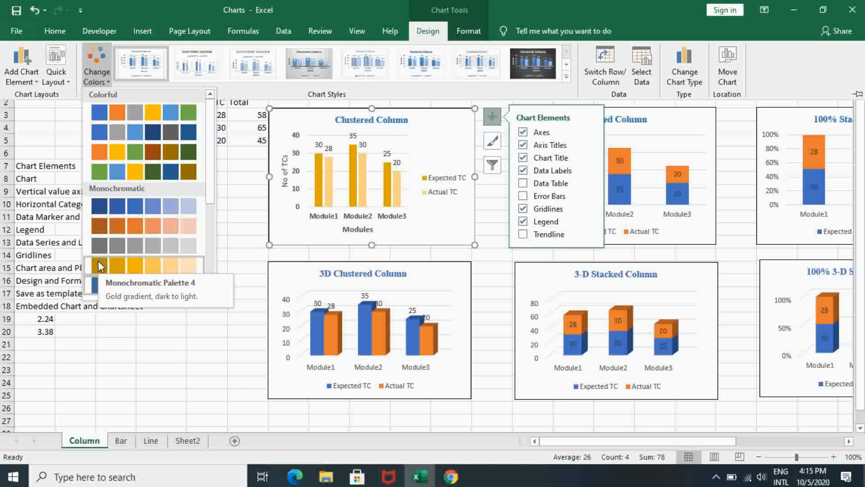
click(56, 81)
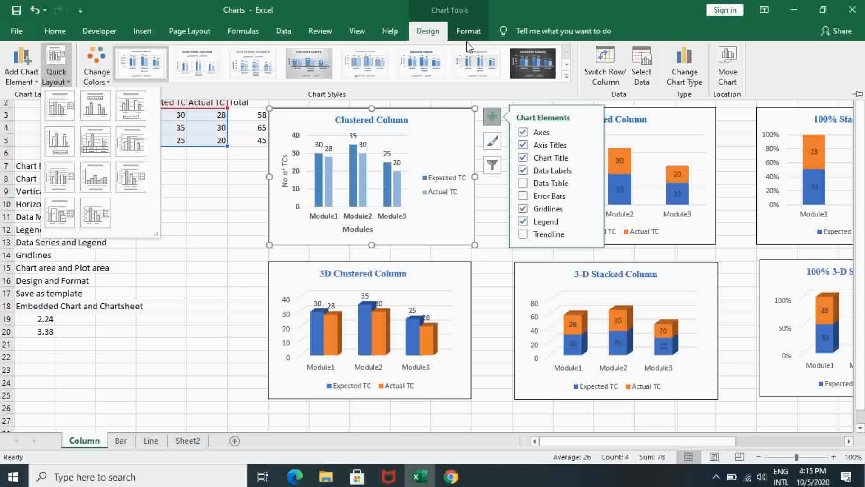
click(20, 81)
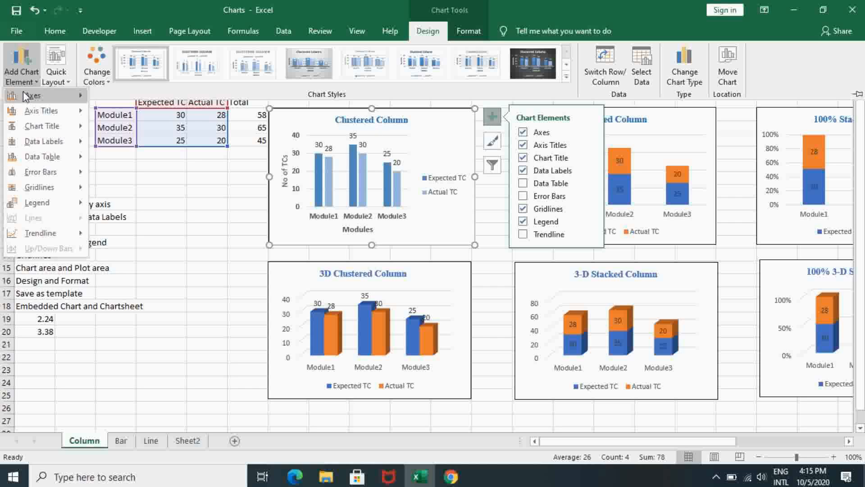
mouse_move(24, 91)
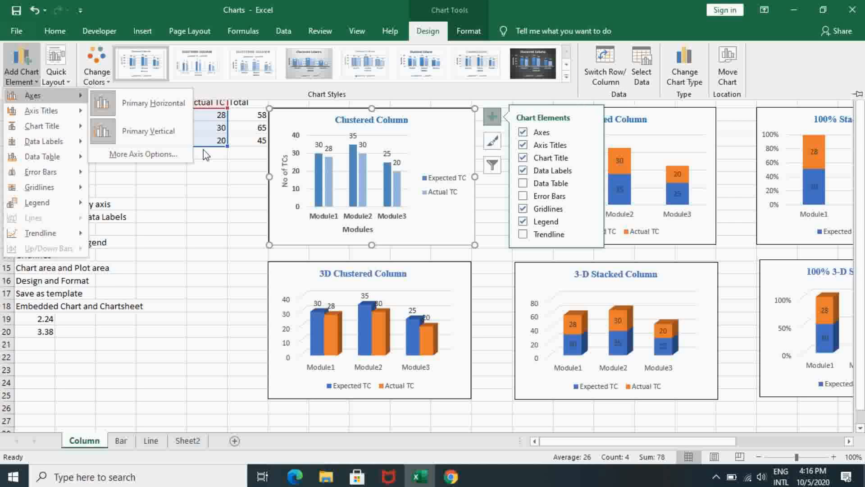
Switch the rows and columns of the Clustered Column chart and inspect its legend and horizontal category axis.
click(234, 130)
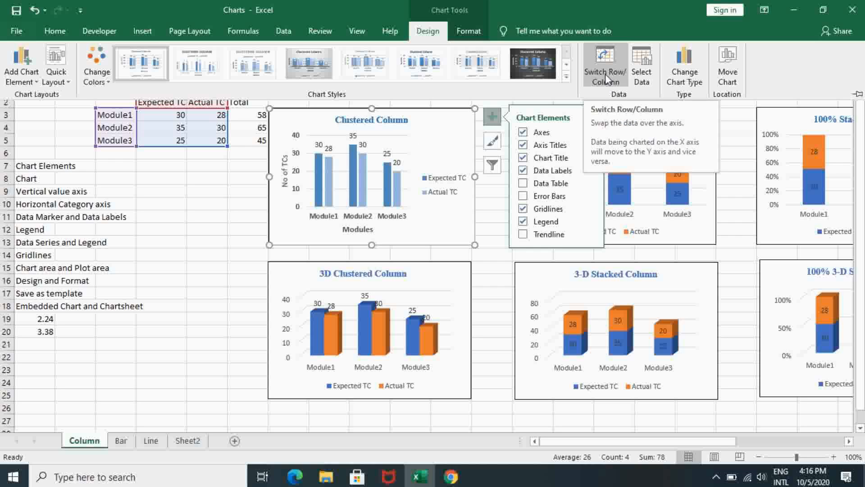
click(617, 67)
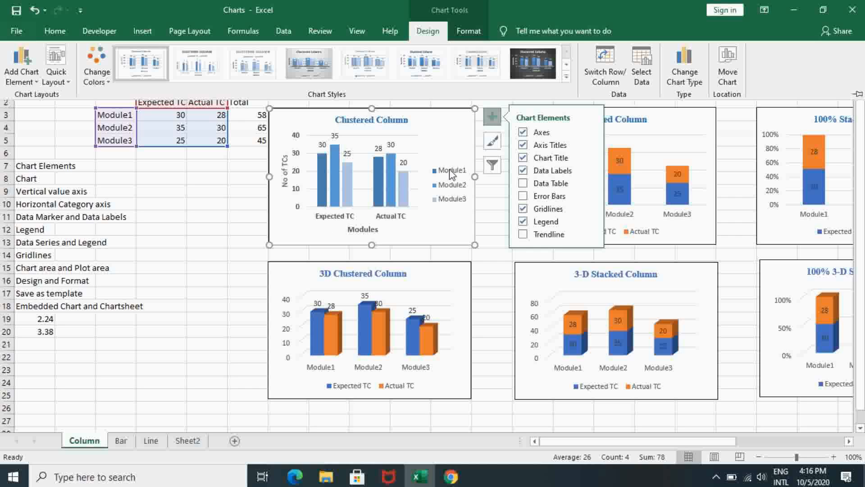
key(ctrl+F1)
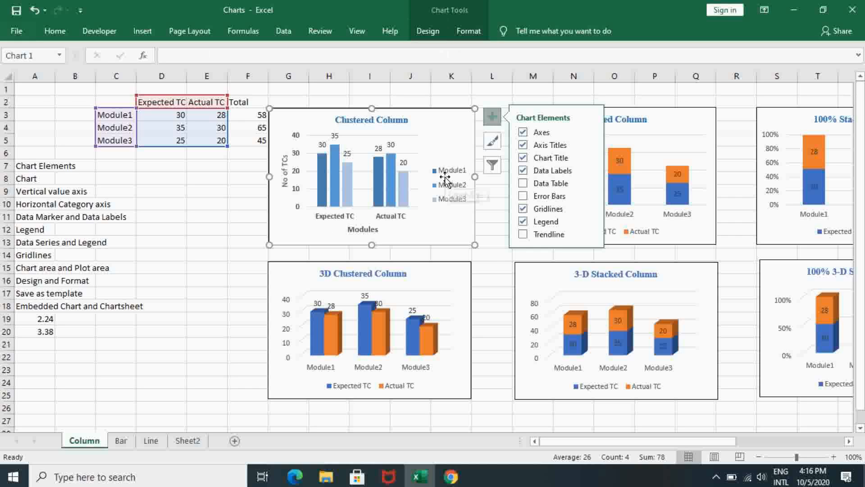
click(449, 188)
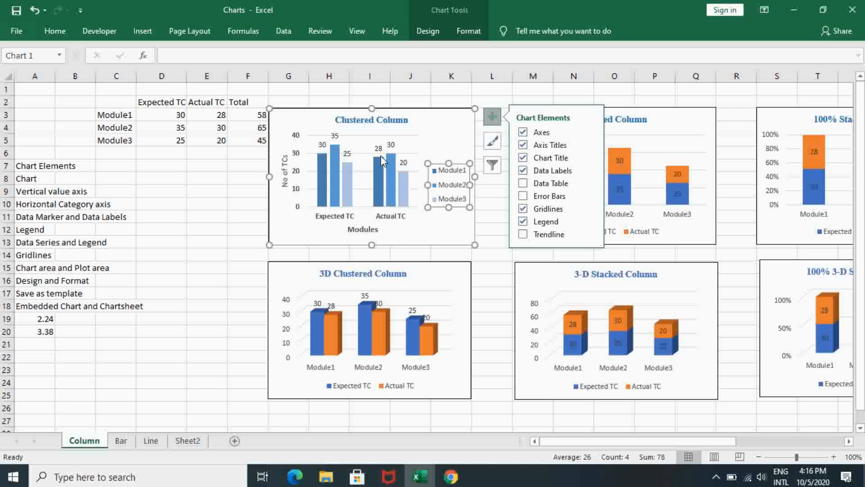
click(339, 218)
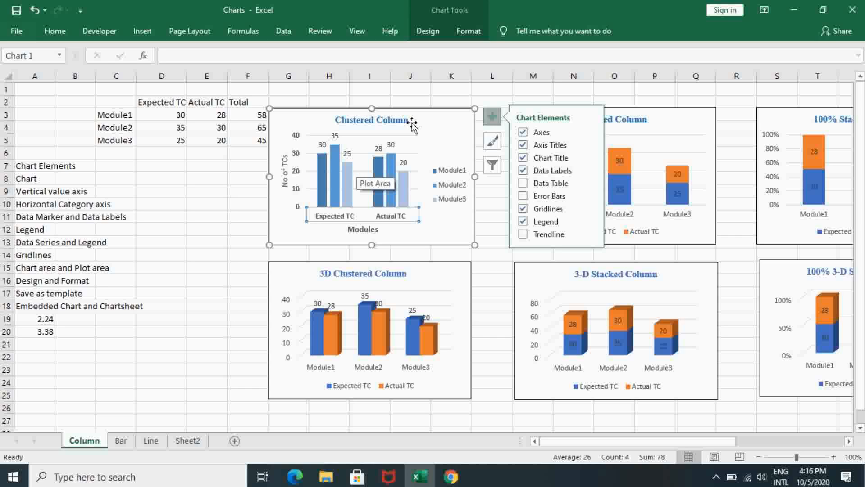
Switch the Clustered Column chart's rows and columns back, and view the column types available for changing the chart type.
click(430, 33)
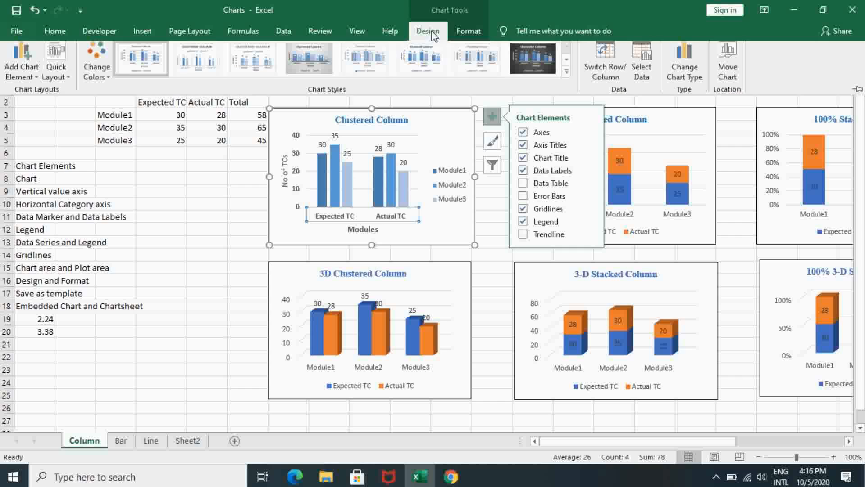
click(603, 73)
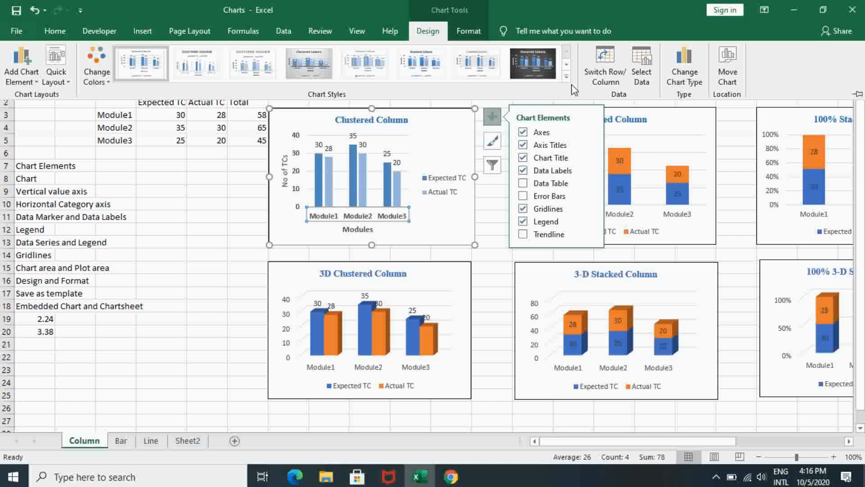
click(683, 75)
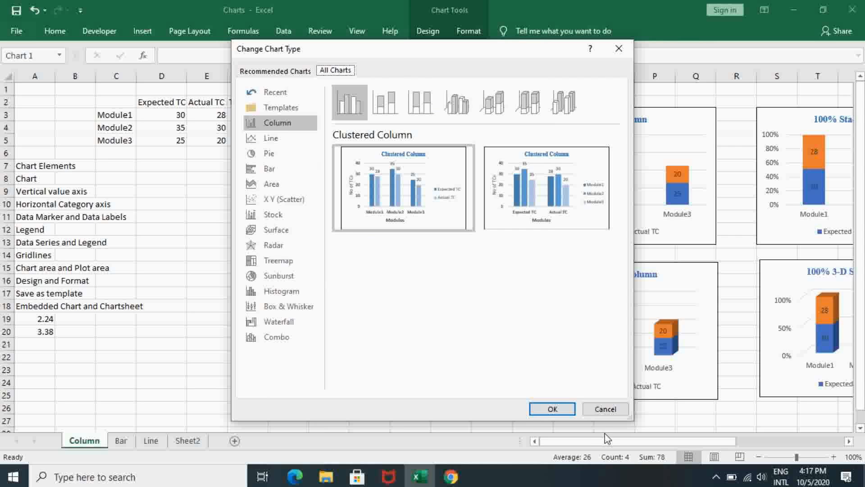
click(616, 409)
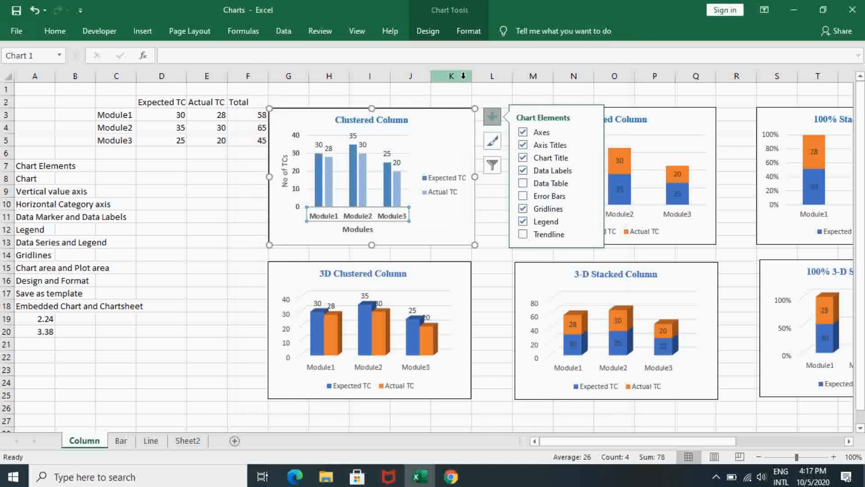
Move the Clustered Column chart to a new chart sheet named Chart1.
click(427, 28)
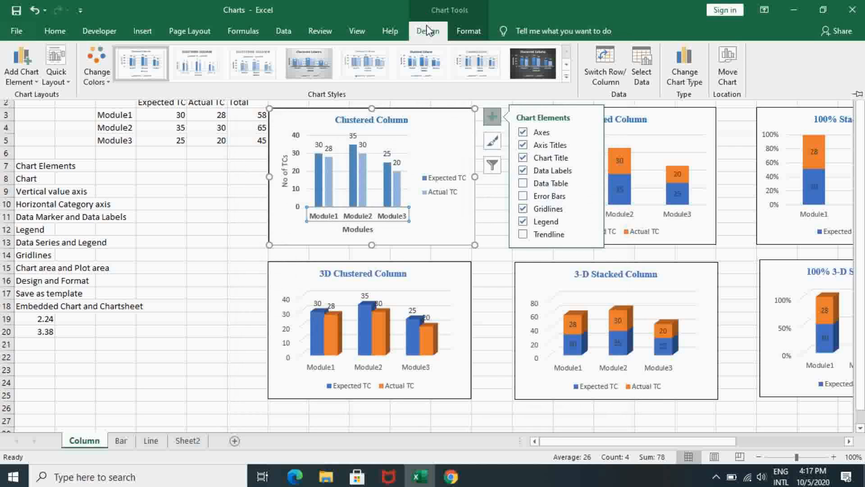
click(727, 68)
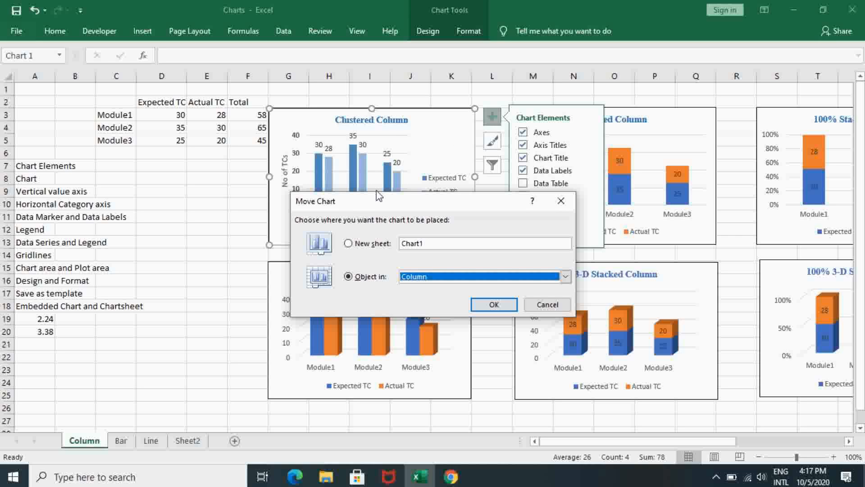
click(349, 244)
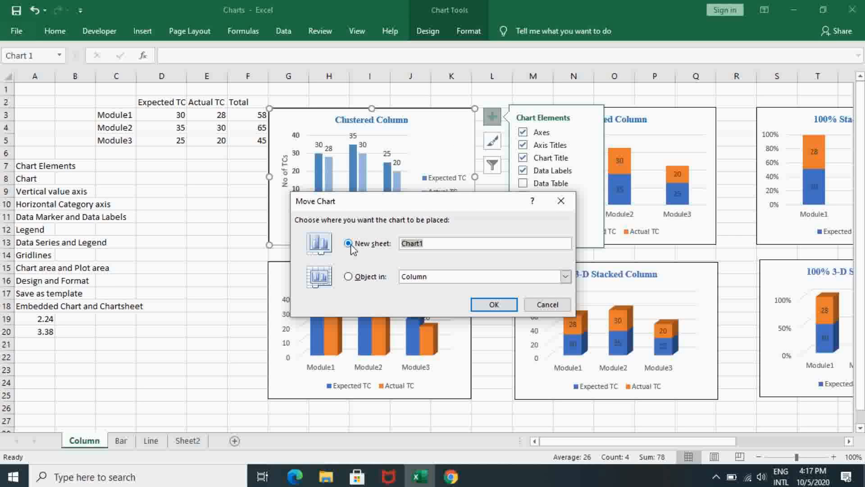
click(433, 244)
click(494, 305)
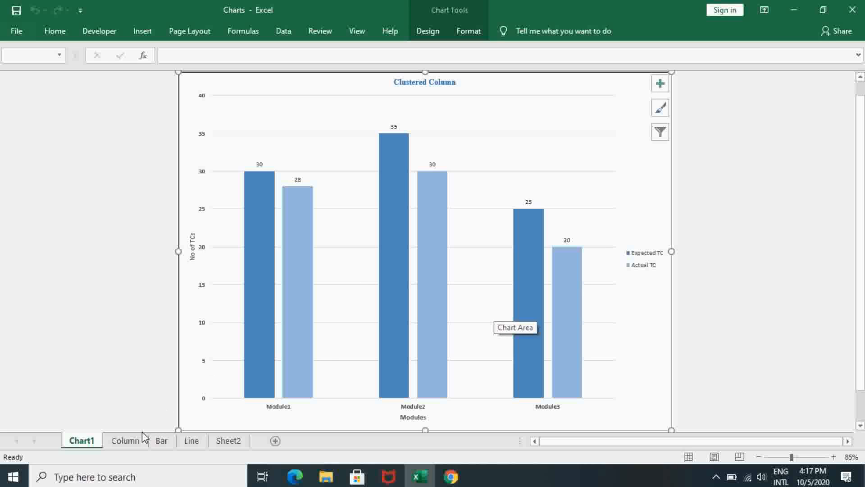
Compare the Column worksheet with the Clustered Column chart on the Chart1 sheet.
click(130, 443)
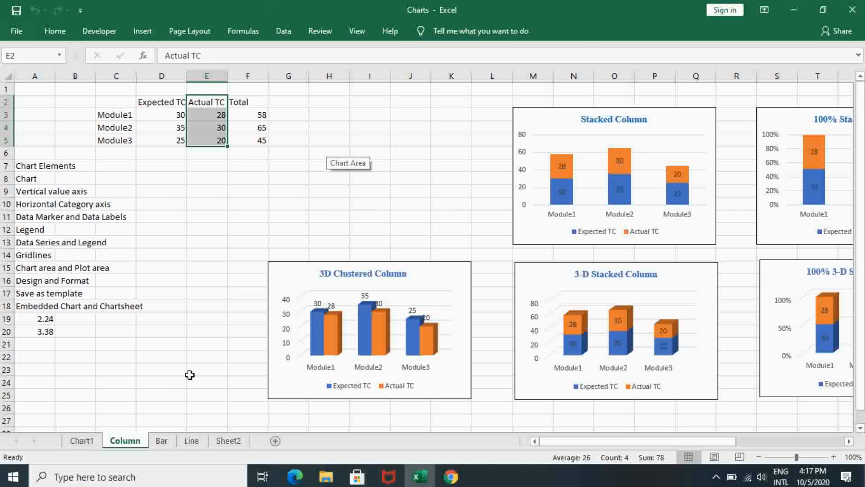
click(81, 441)
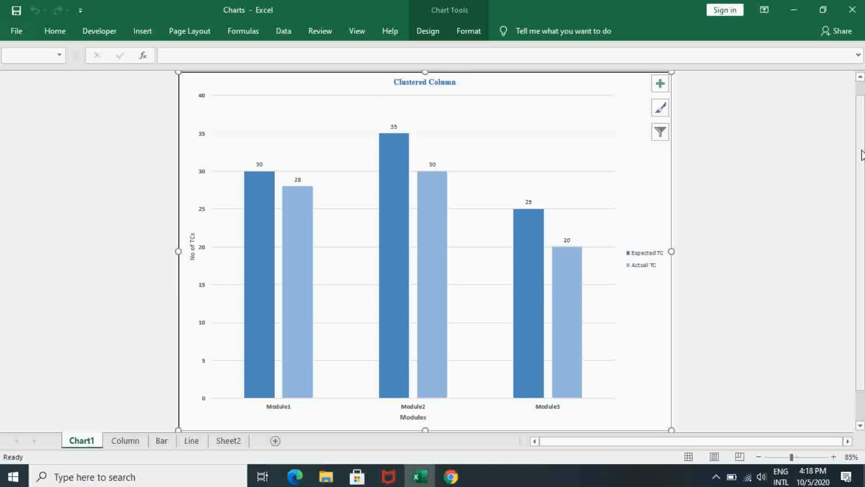
drag(862, 150, 862, 119)
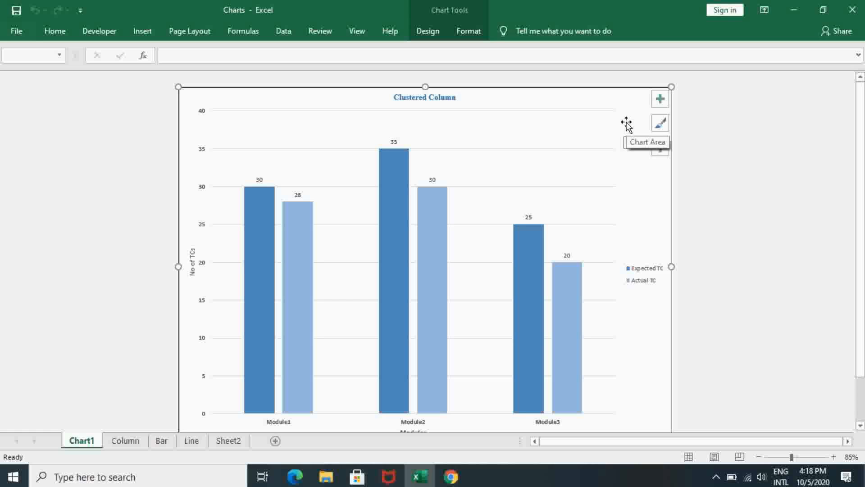
Move the Clustered Column chart back as an object in the Column sheet and place it beside the data table.
right_click(606, 106)
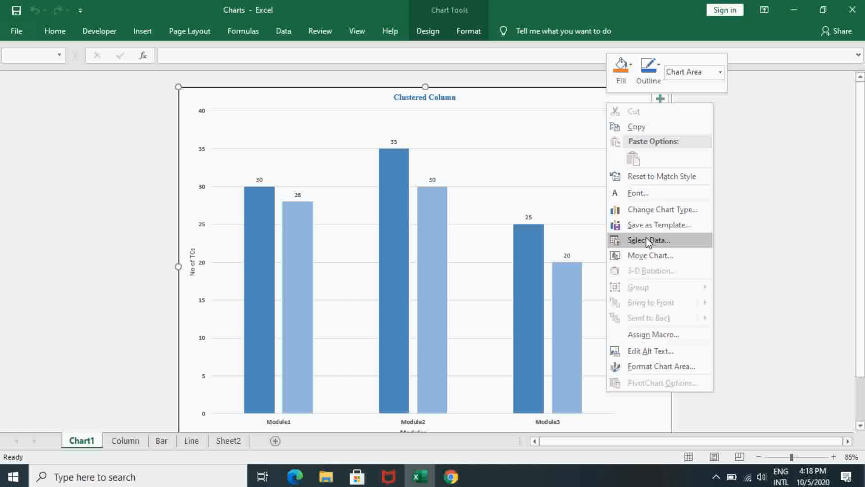
click(651, 255)
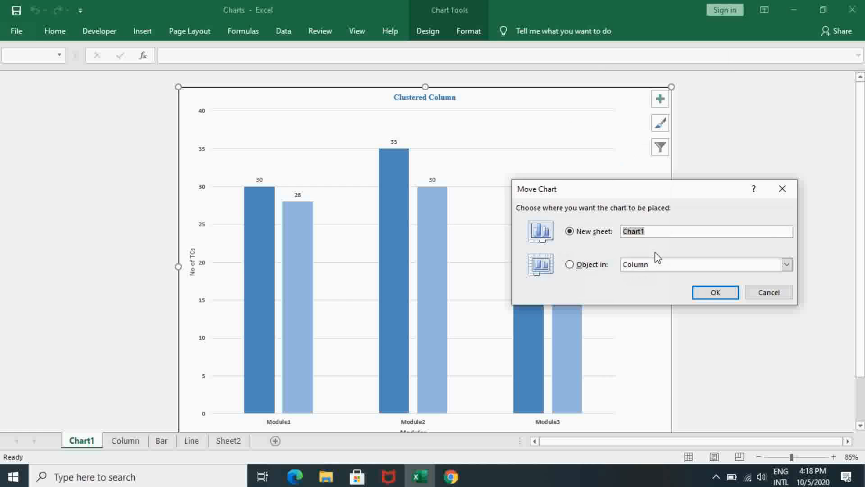
click(570, 265)
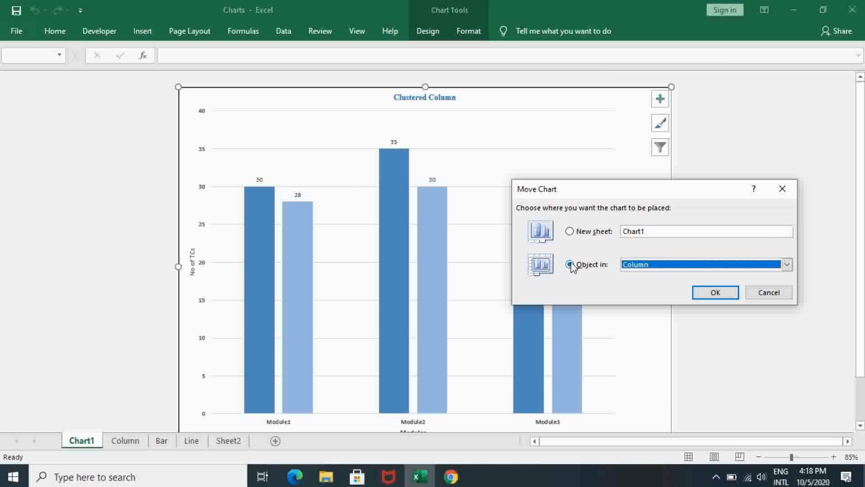
click(716, 293)
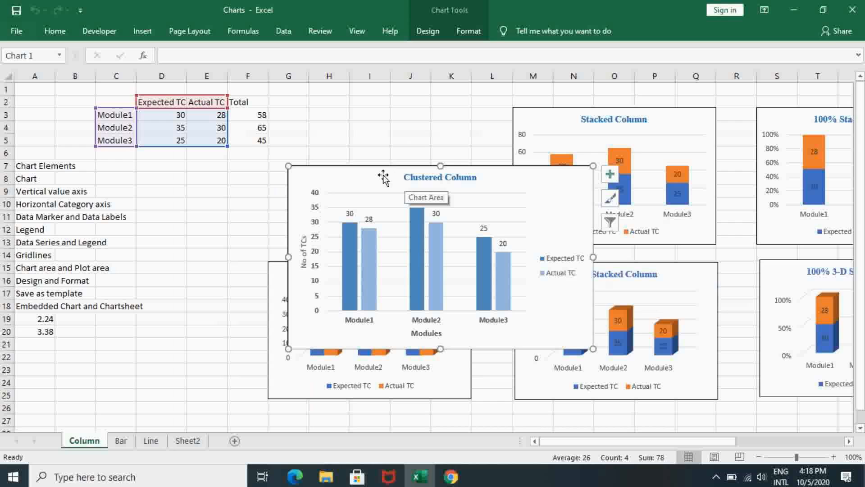
mouse_move(383, 177)
mouse_down()
mouse_move(382, 120)
mouse_move(365, 117)
mouse_up()
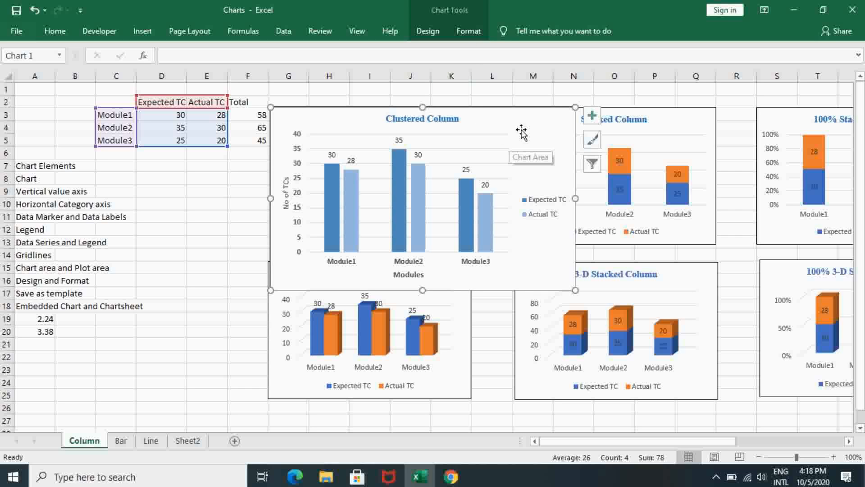
Set the Clustered Column chart's height to 2.24".
click(462, 31)
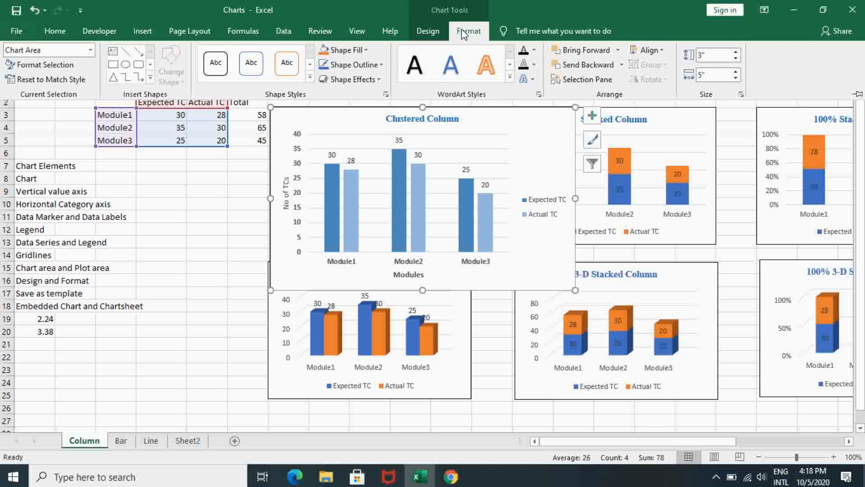
click(702, 55)
text(3)
key(Return)
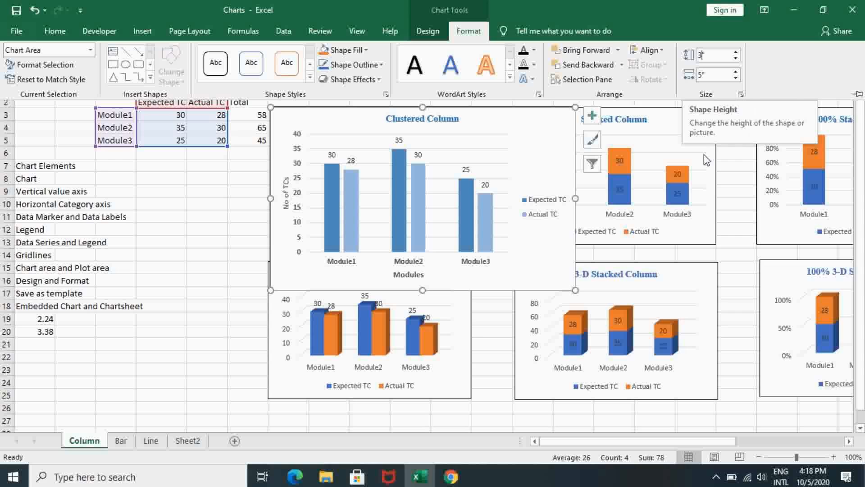
key(BackSpace)
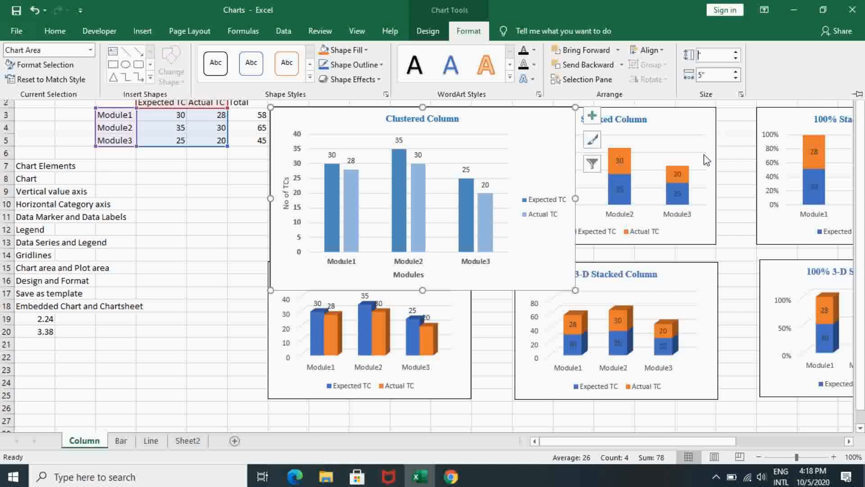
text(2.24)
Set the Clustered Column chart's width to 3.38".
click(708, 74)
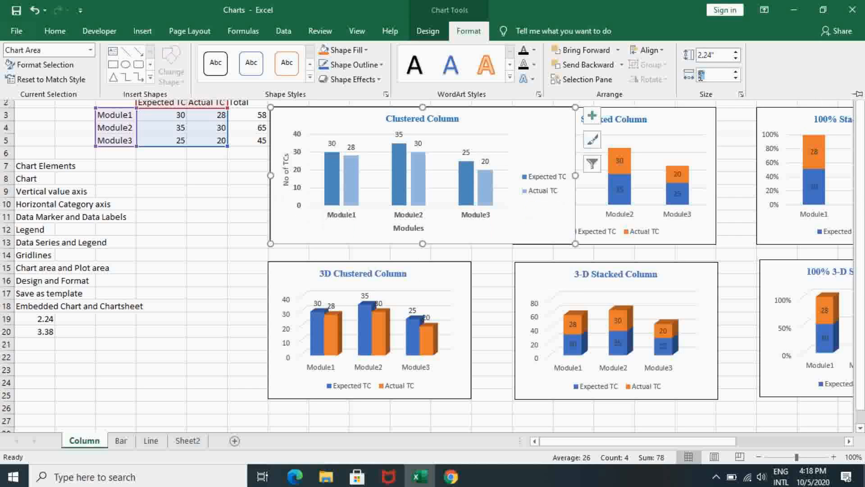
text(5)
key(BackSpace)
text(3.2)
key(BackSpace)
text(38)
click(721, 134)
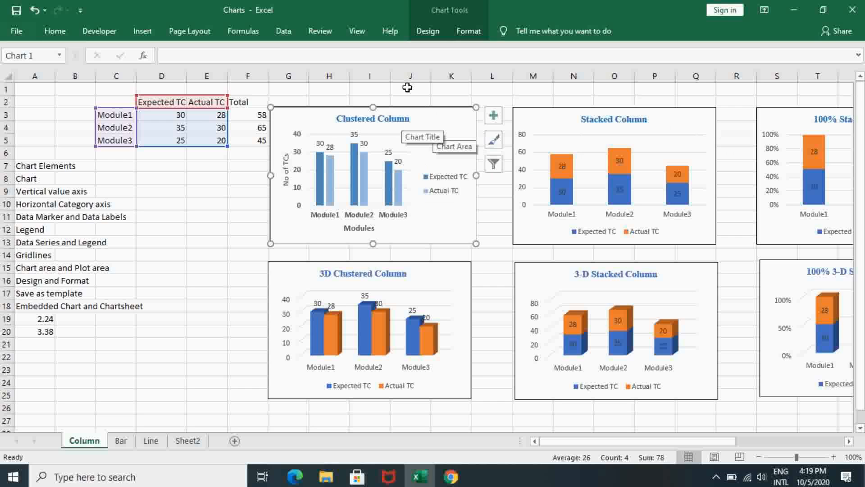
Review the design and format options for the Clustered Column chart area, including the available shape effects.
click(468, 32)
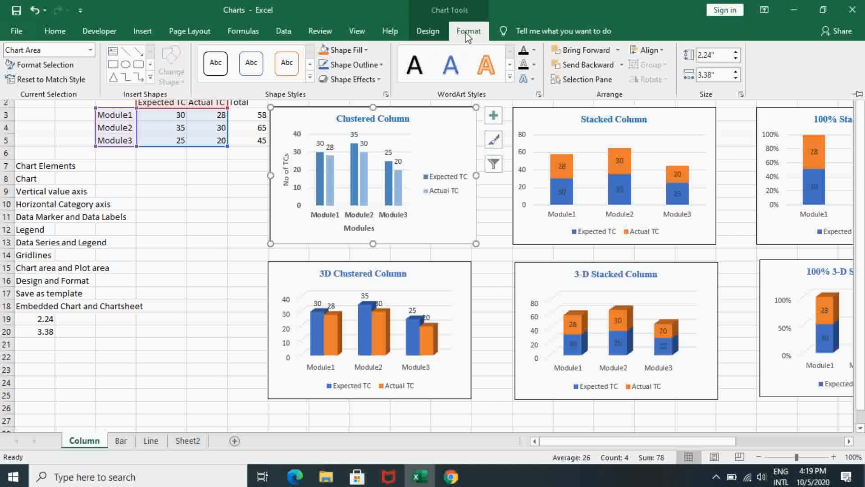
click(430, 32)
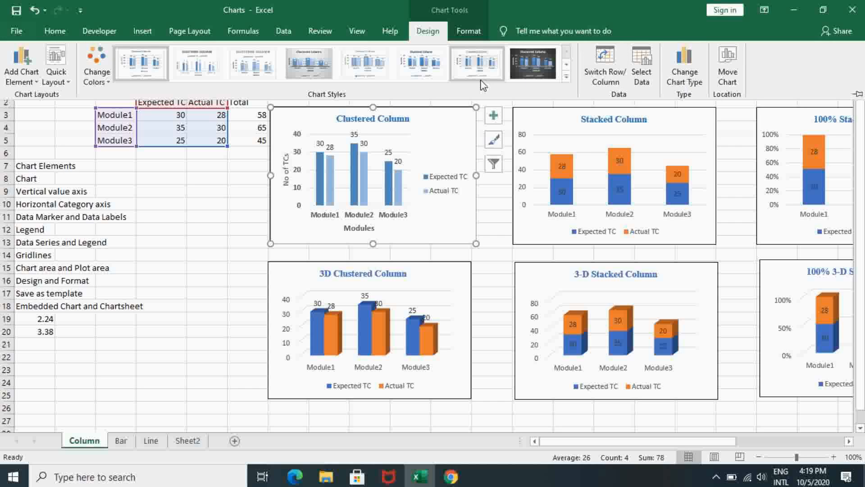
click(469, 33)
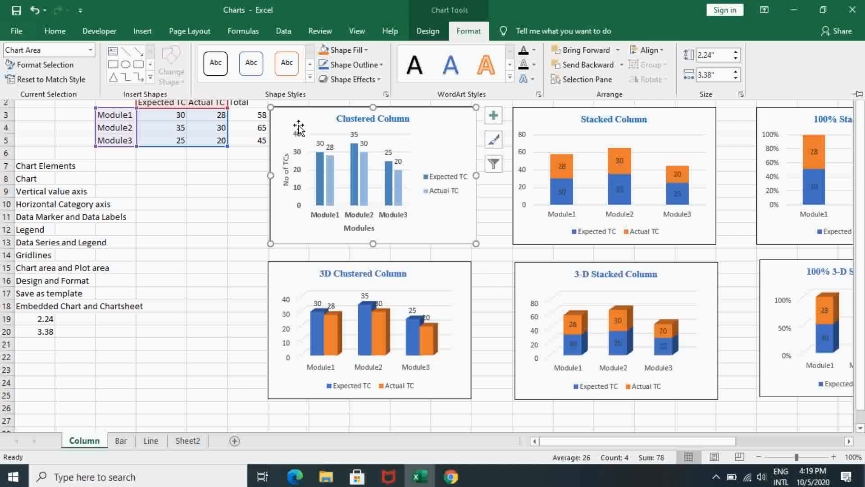
click(440, 142)
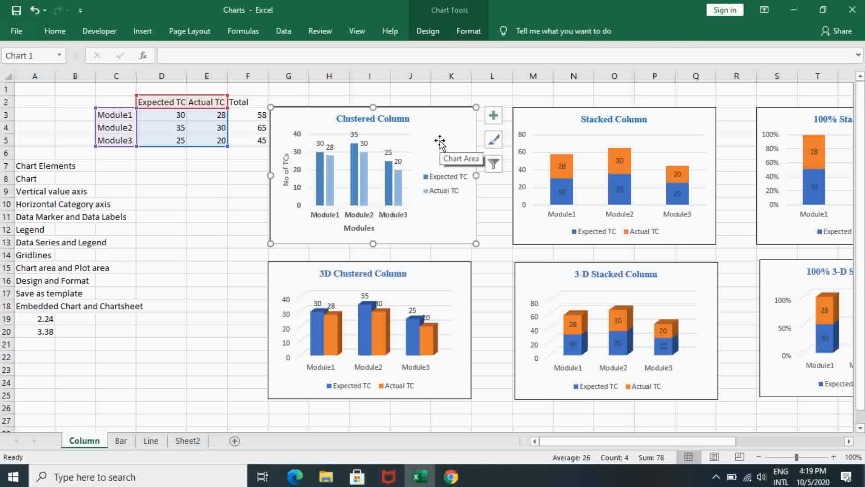
click(466, 30)
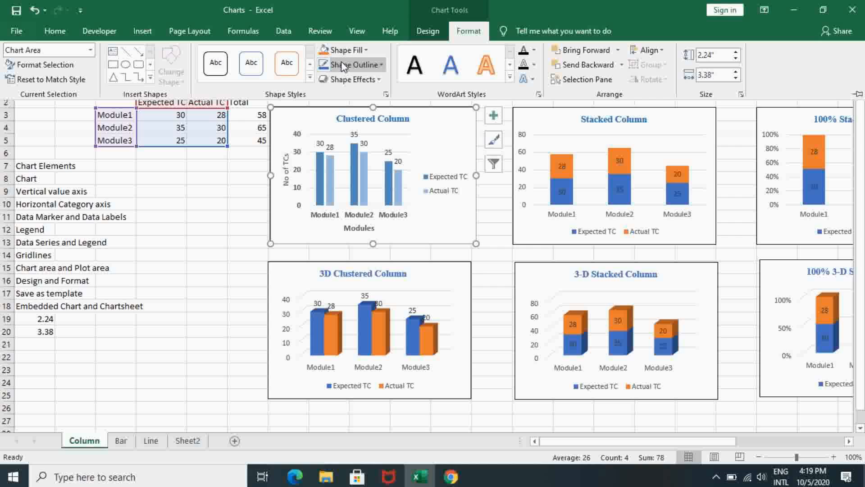
click(372, 83)
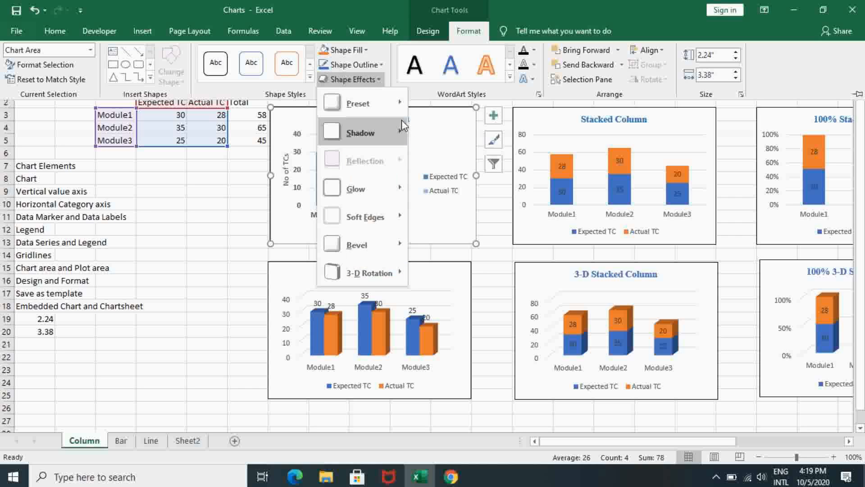
click(420, 99)
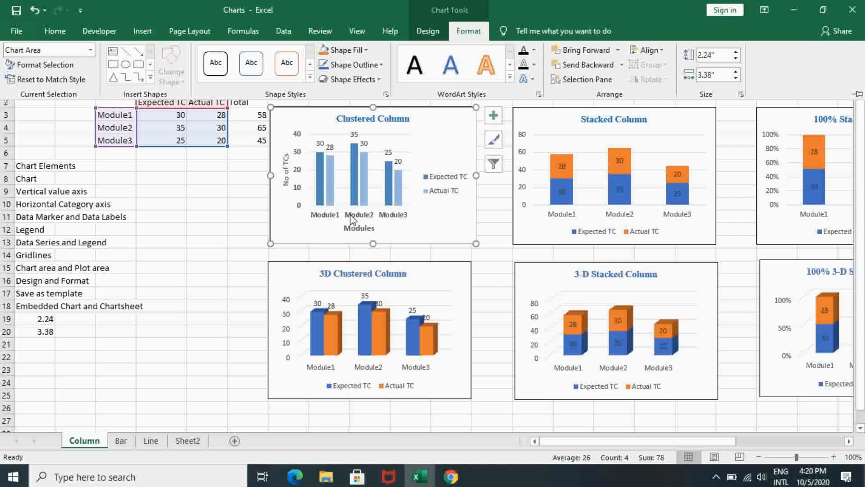
key(ctrl+F1)
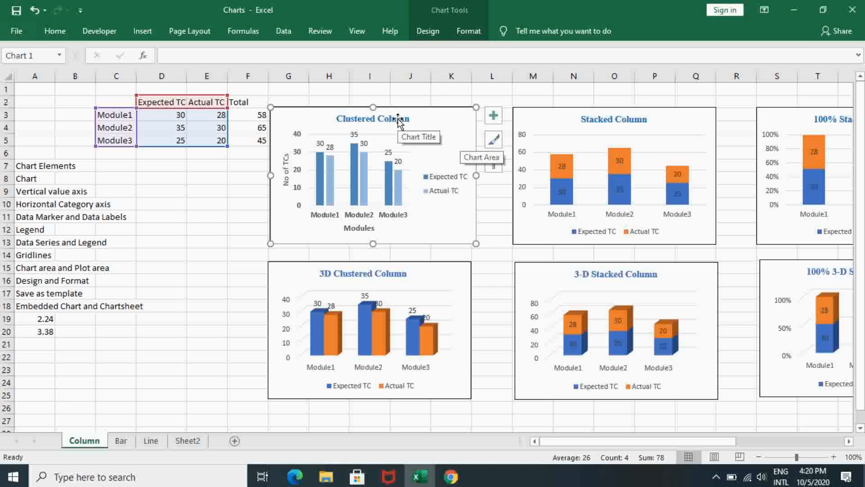
View the options for saving the Clustered Column chart as a template, and cancel without saving.
right_click(437, 125)
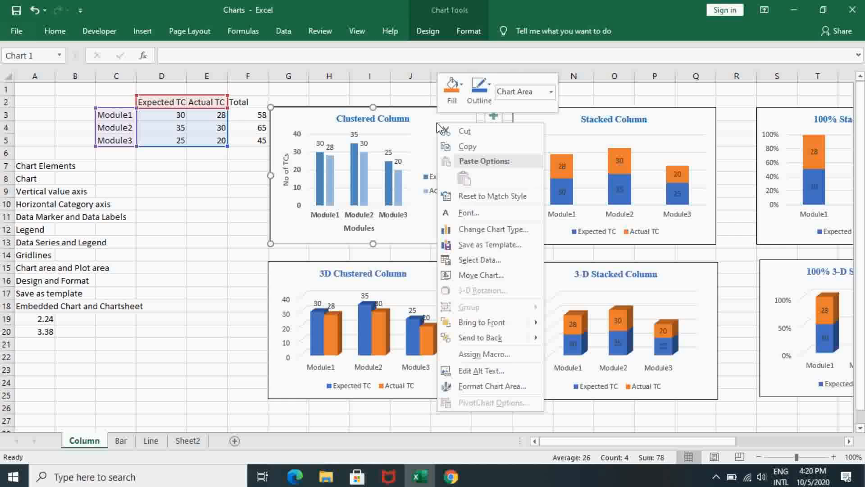
click(512, 245)
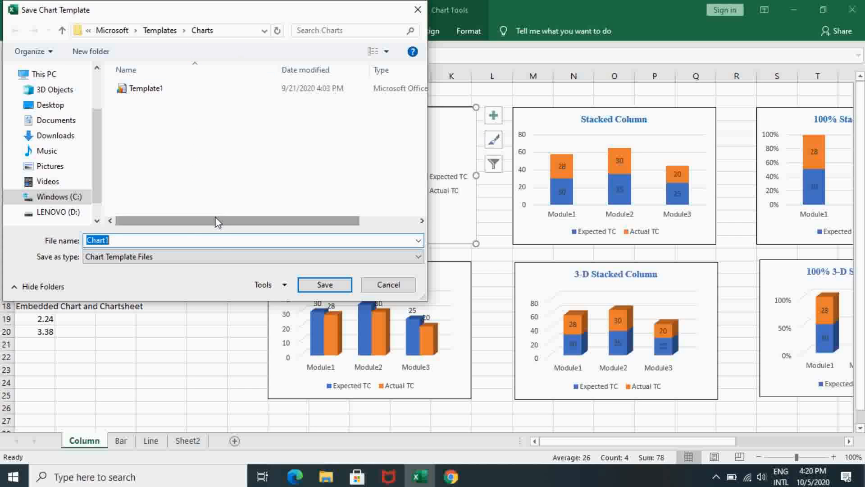
click(390, 291)
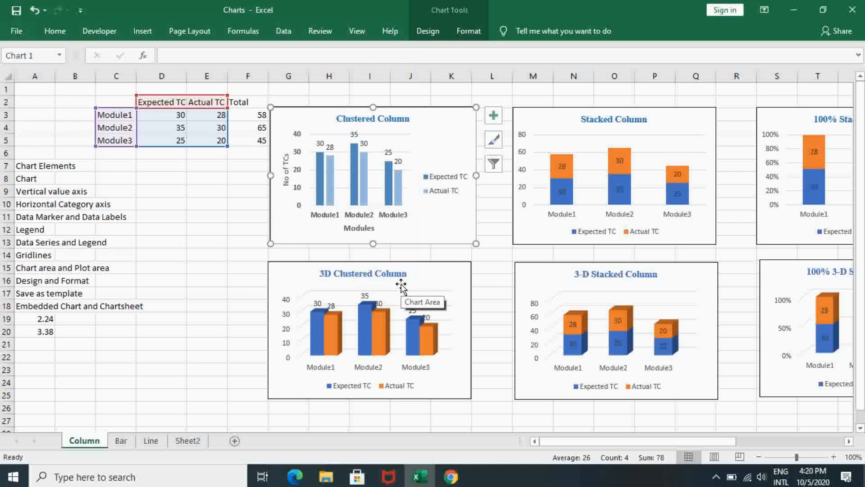